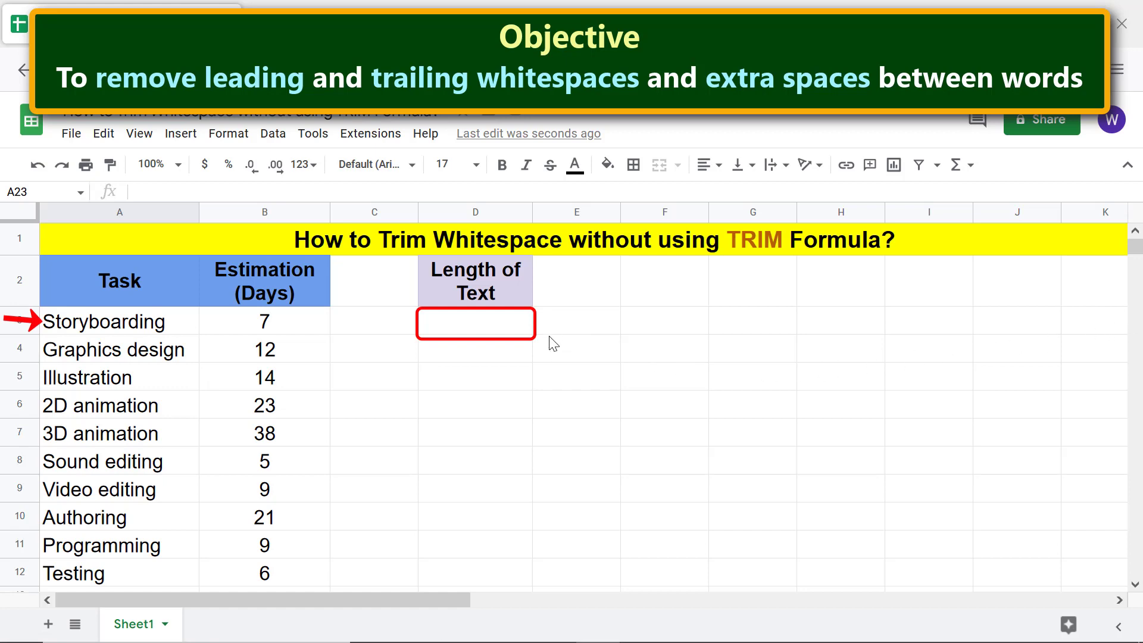
- Enter =LEN(A3) in D3 and accept the suggested autofill down through D12
left_click(503, 327)
type("=len")
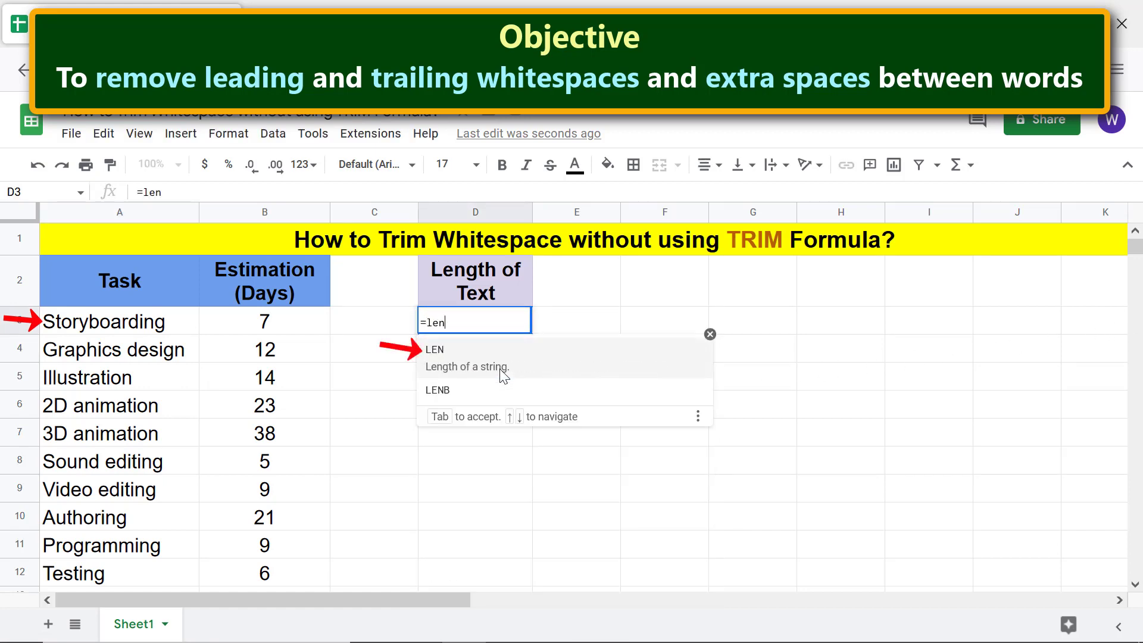
left_click(449, 356)
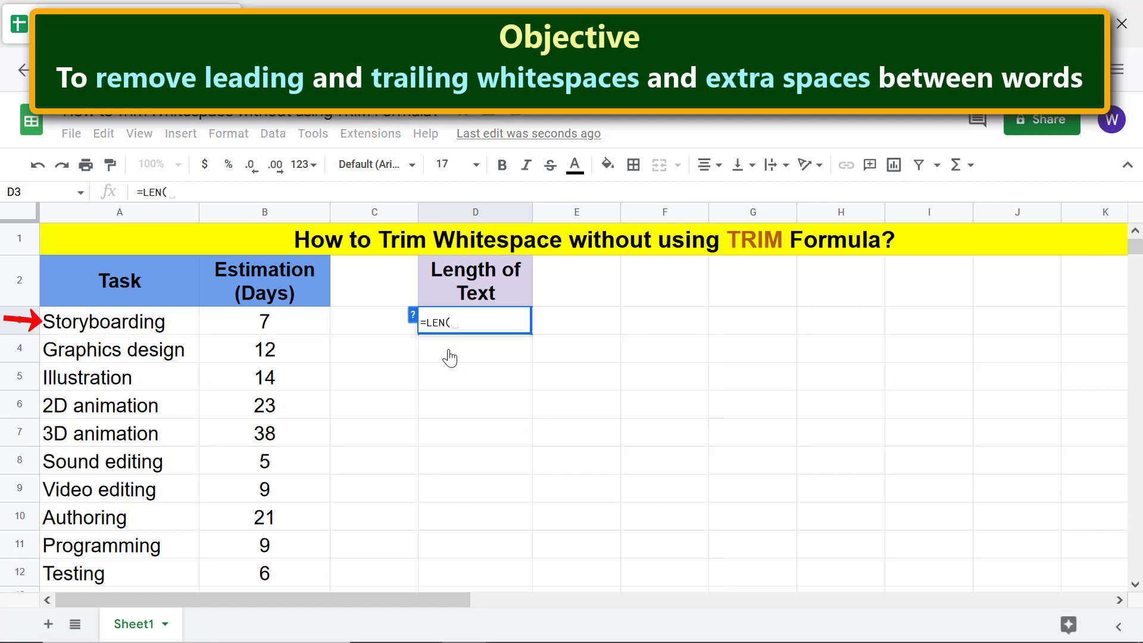
left_click(146, 331)
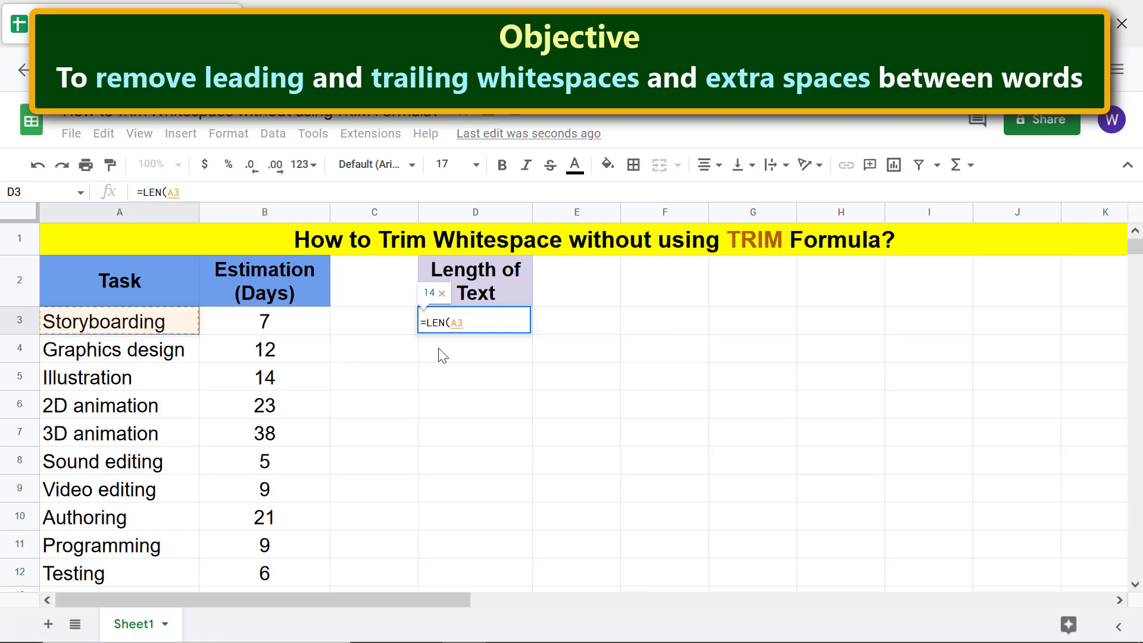
key("Return")
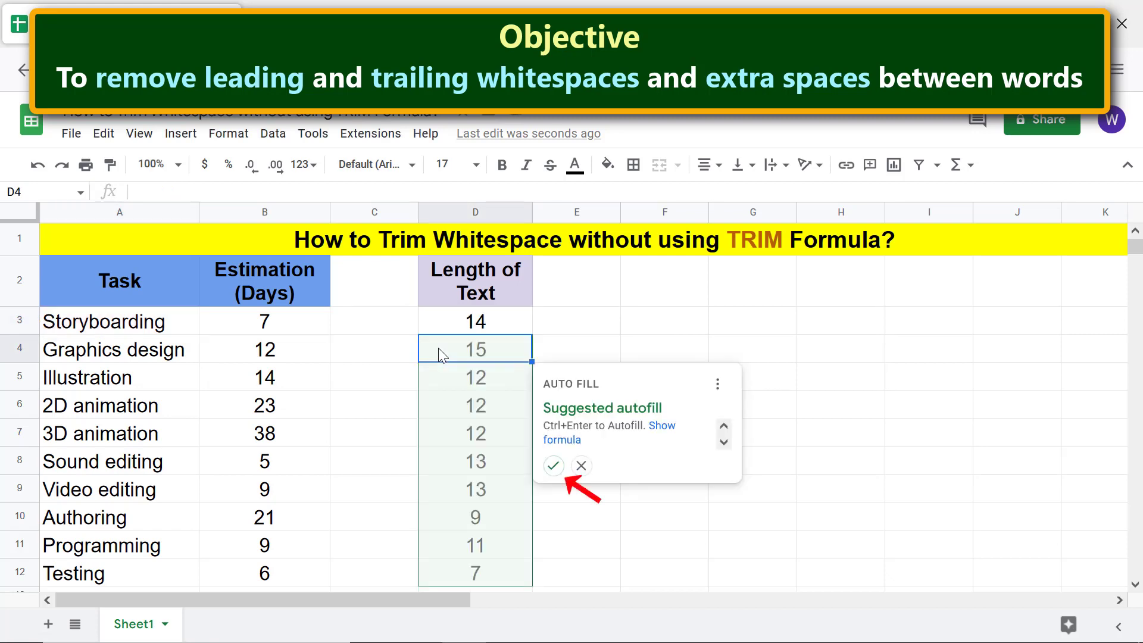
left_click(553, 465)
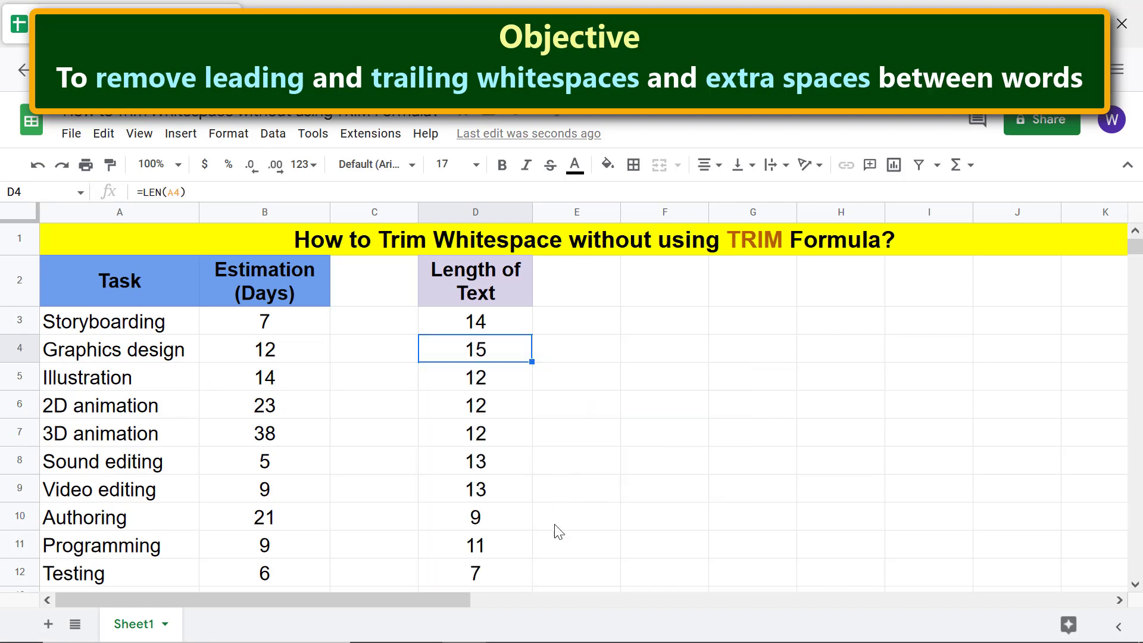
left_click(559, 575)
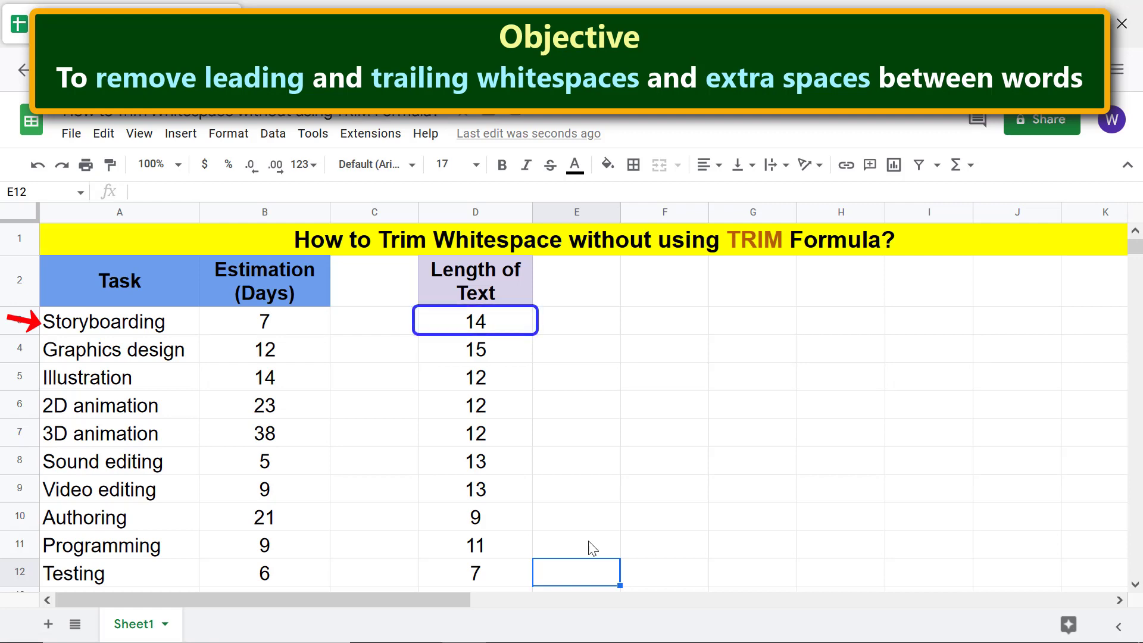
- Add leading spaces to the Storyboarding entry in A3, raising its length to 19
left_click(159, 328)
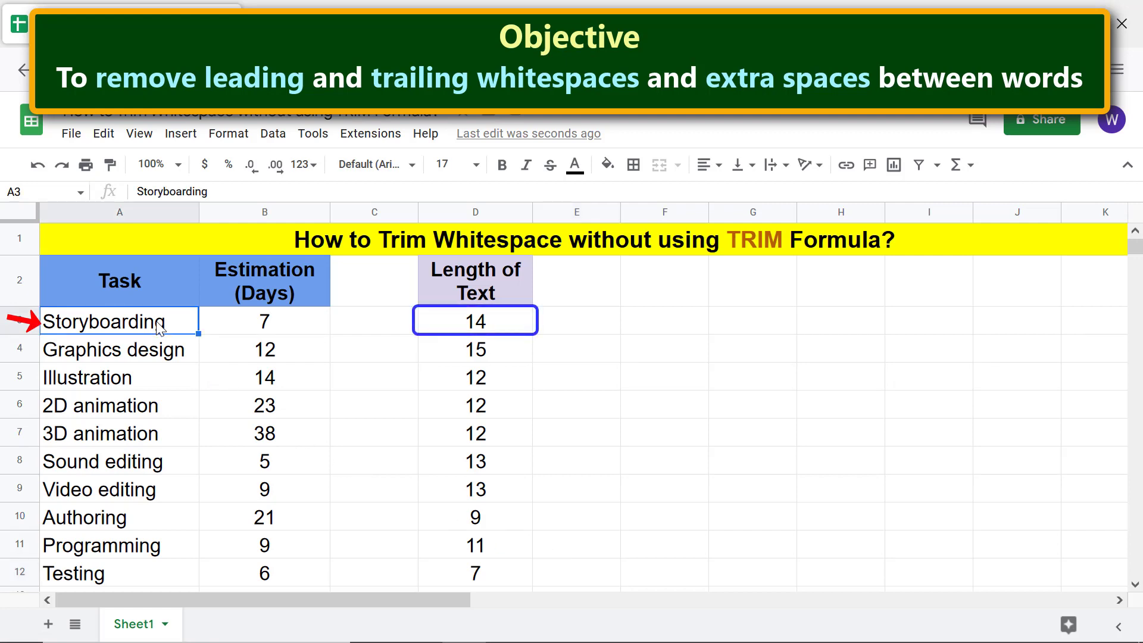
double_click(160, 327)
key("Right")
key("Right")
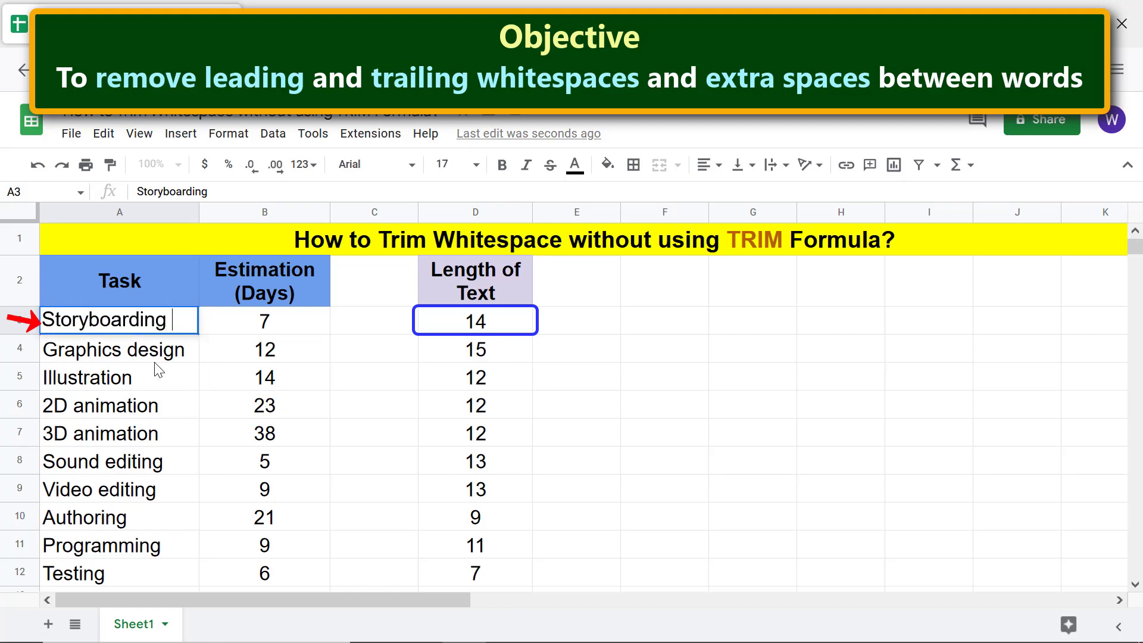
key("Right")
key("Home")
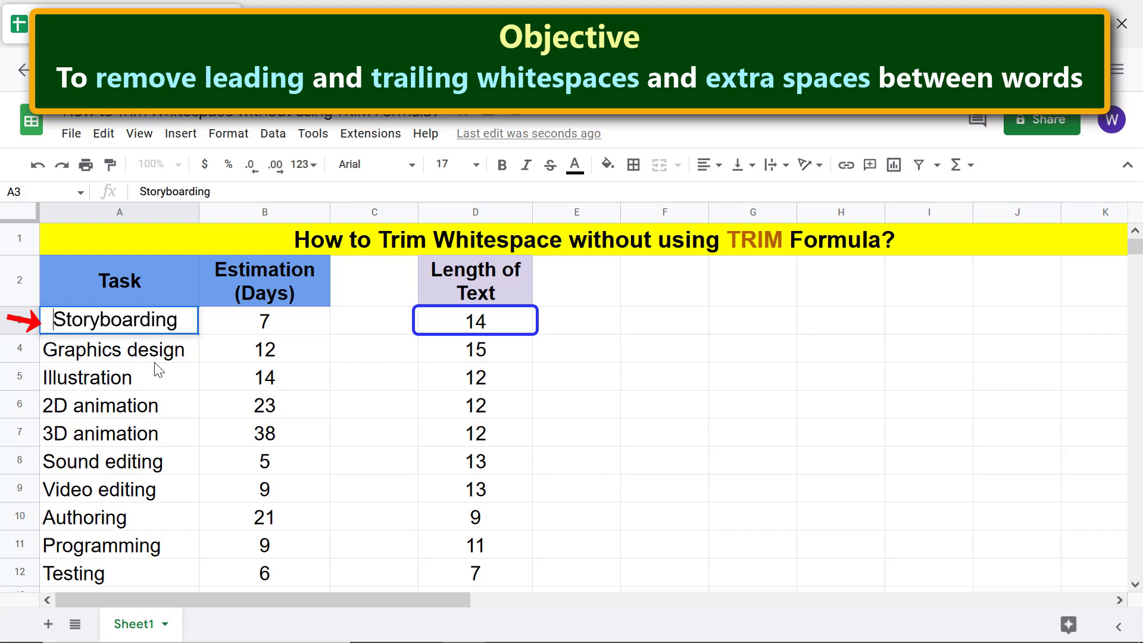
key("Return")
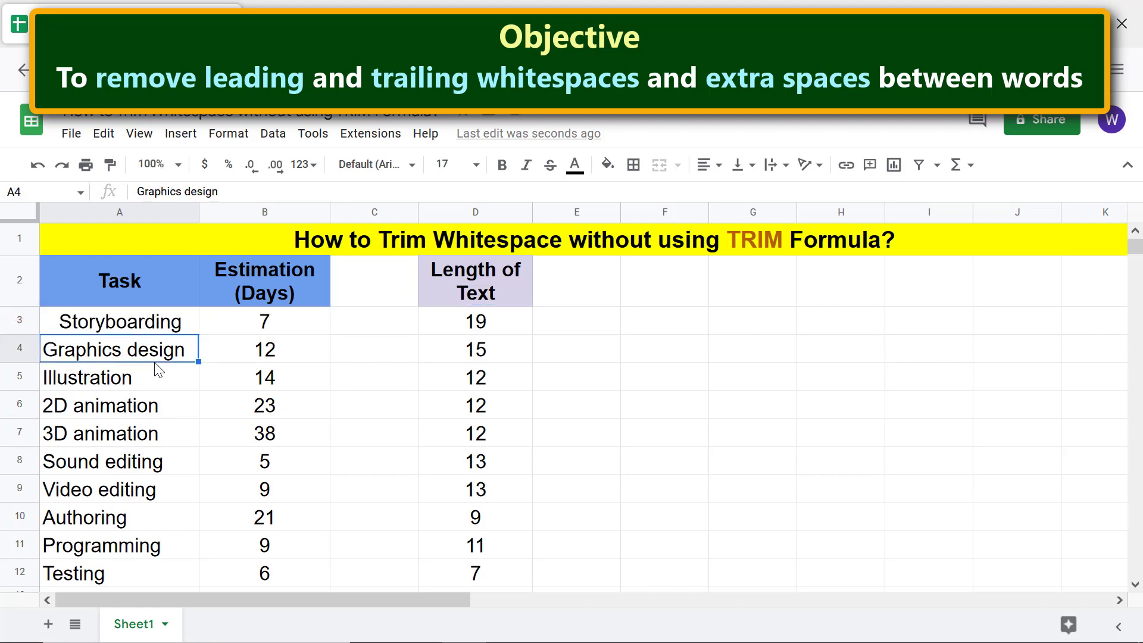
- Add a leading space to the 2D animation entry, raising its length to 13
left_click(143, 415)
double_click(143, 415)
key("Home")
key("Return")
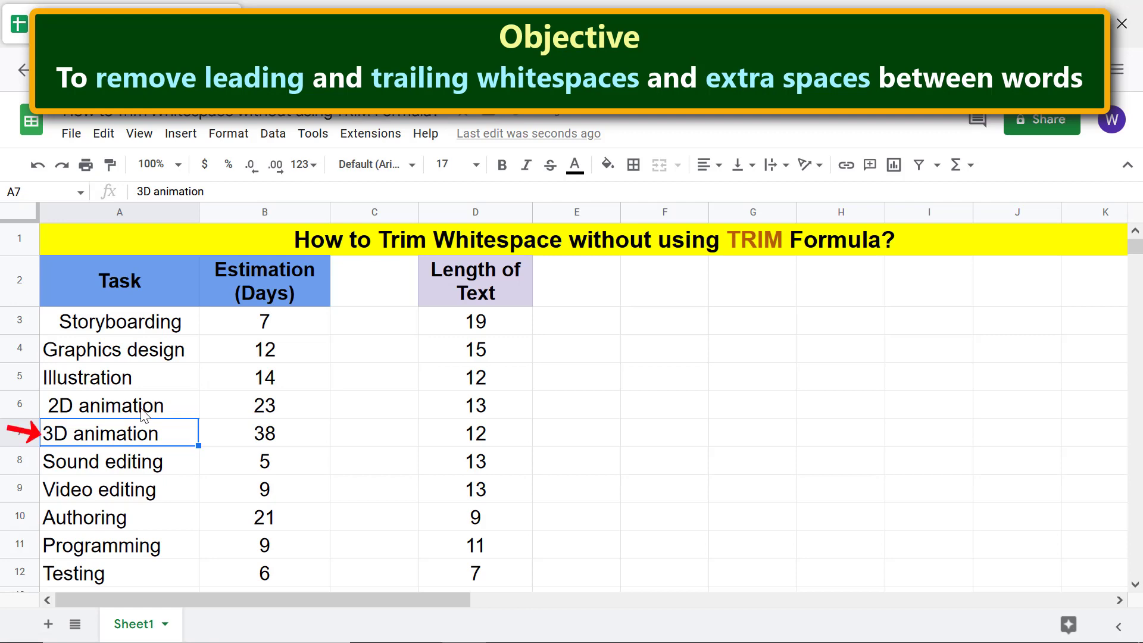
- Insert extra inner spaces into 3D animation, raising its length to 16
key("Return")
key("Home")
key("Right")
key("Right")
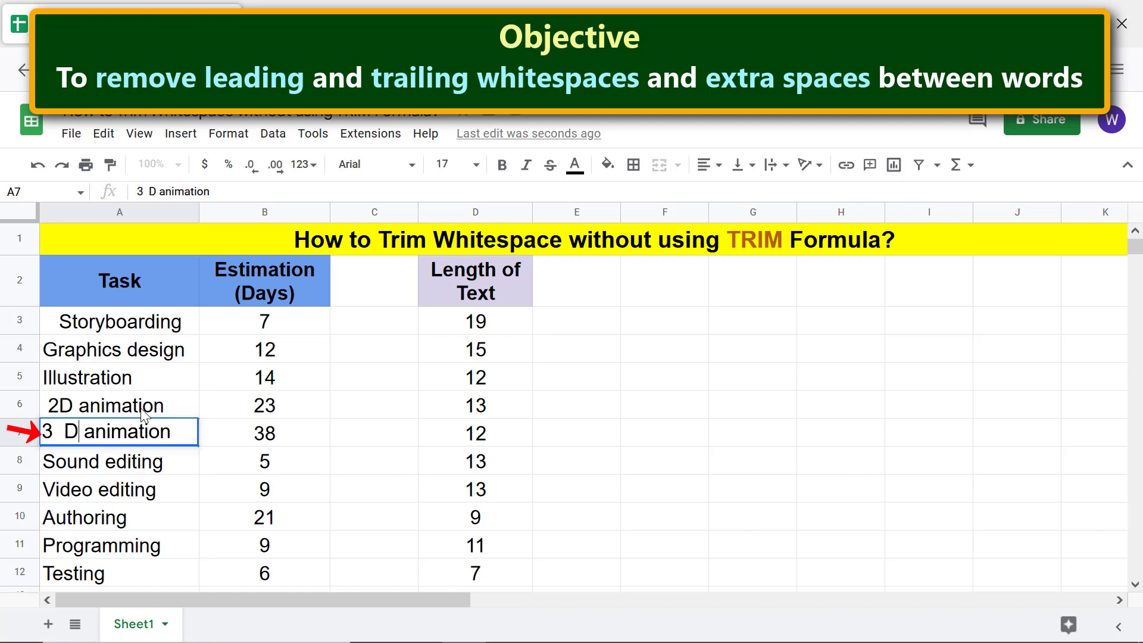
key("Return")
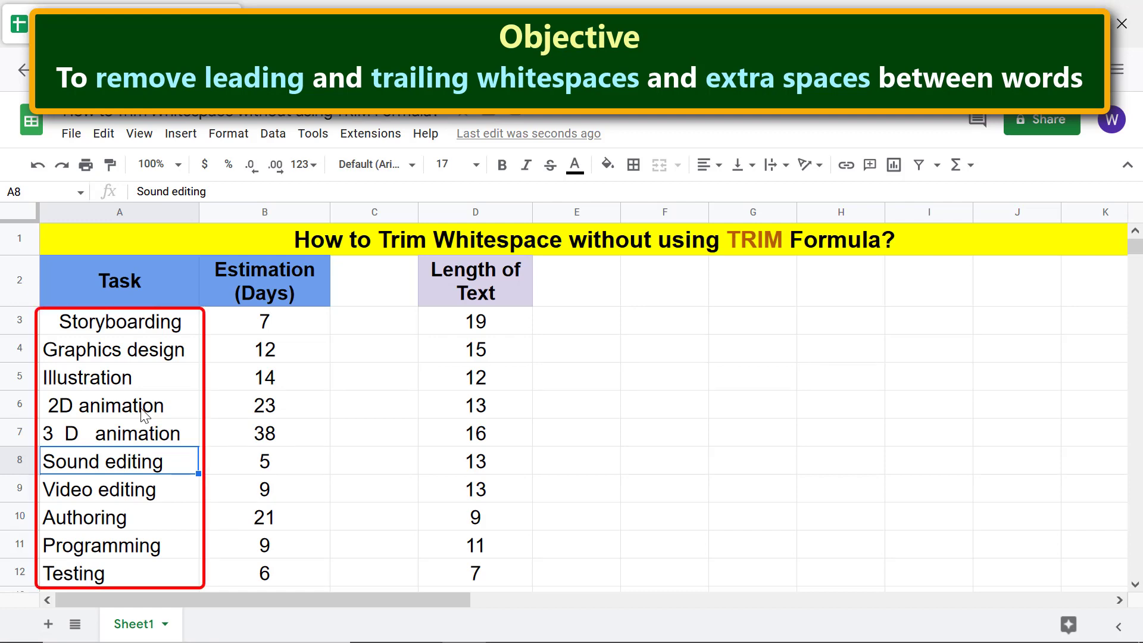
- Apply Data cleanup > Trim whitespace to task names A3:A12 and dismiss the result message
left_click(132, 322)
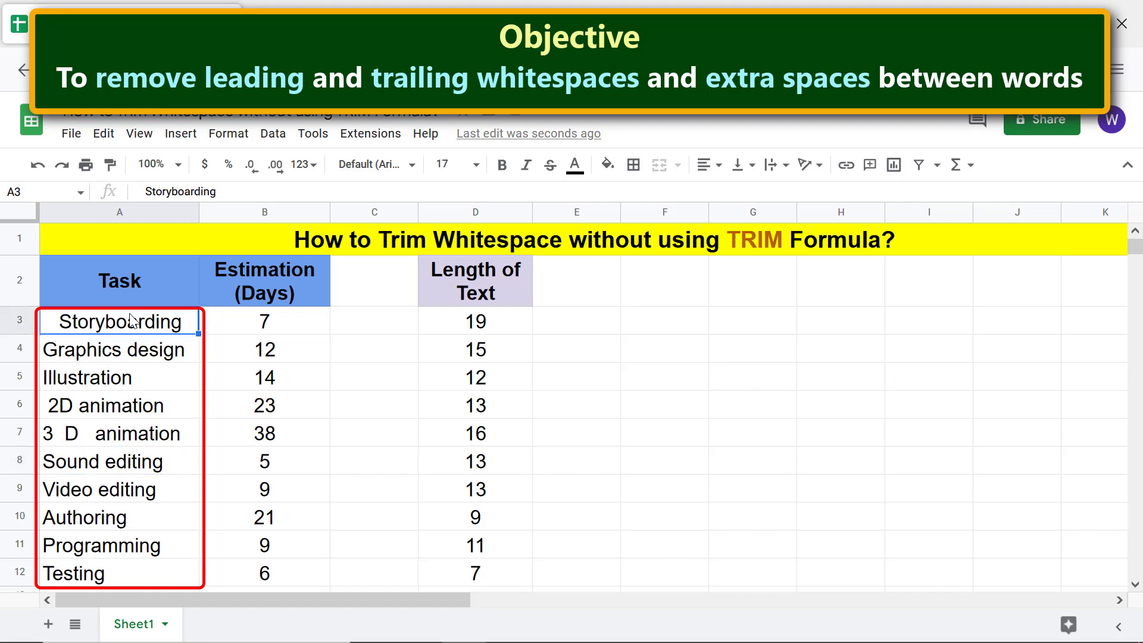
left_click(144, 573, "shift")
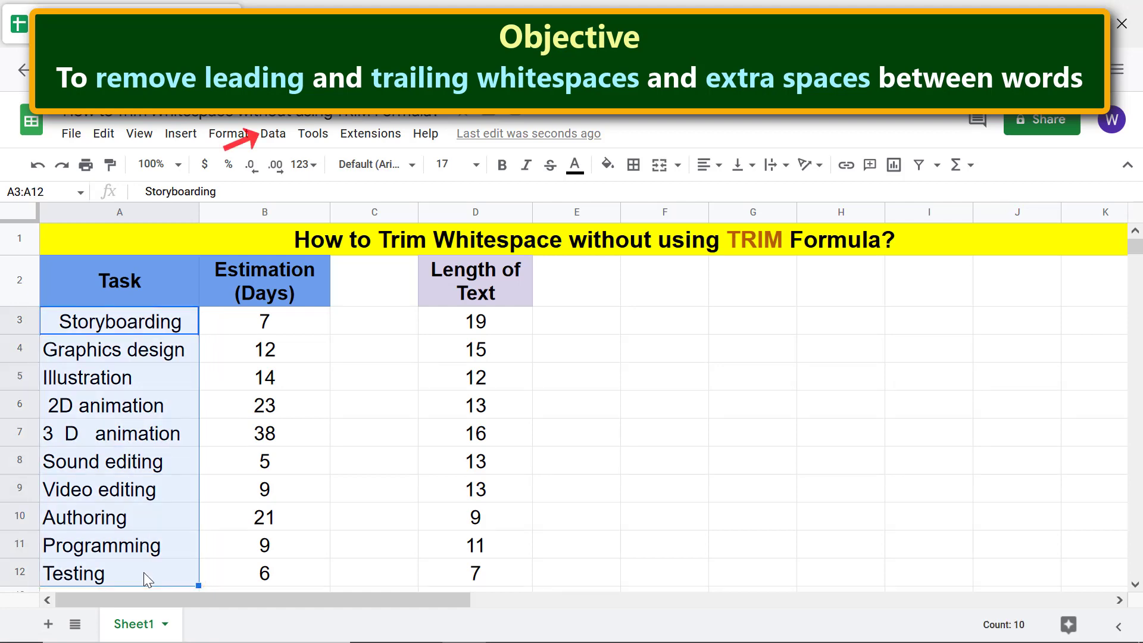
left_click(273, 135)
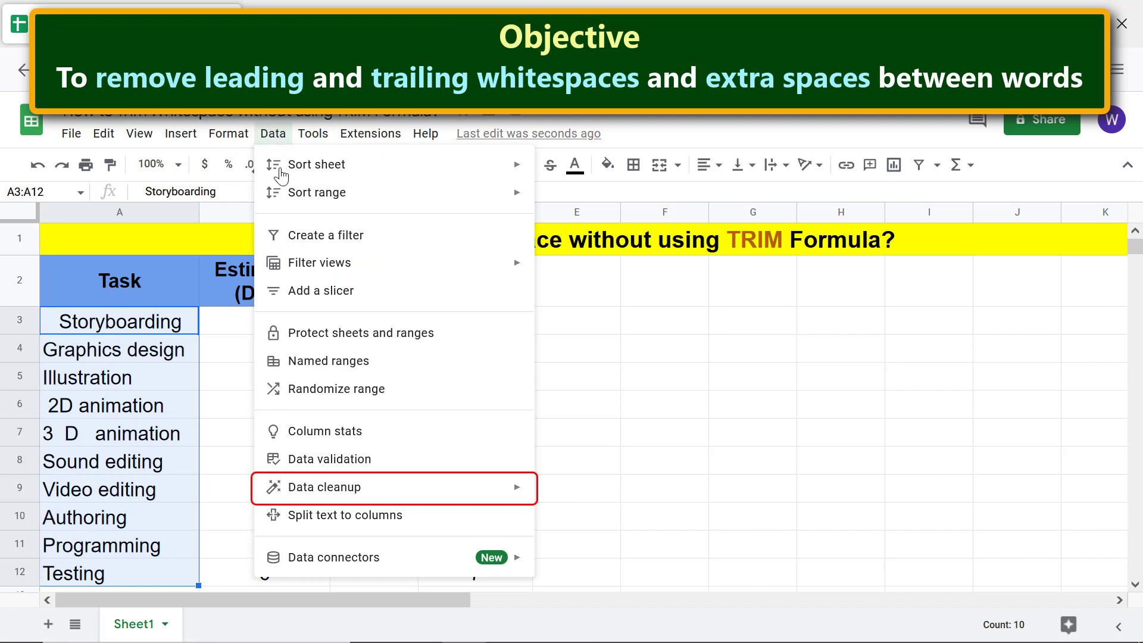
mouse_move(315, 487)
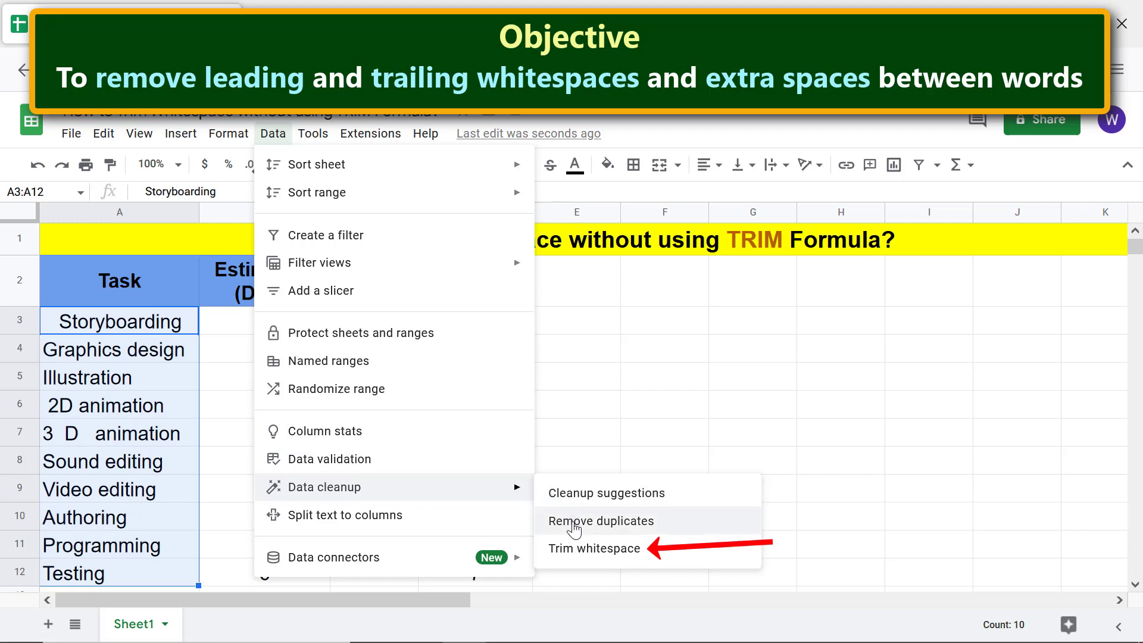
left_click(575, 548)
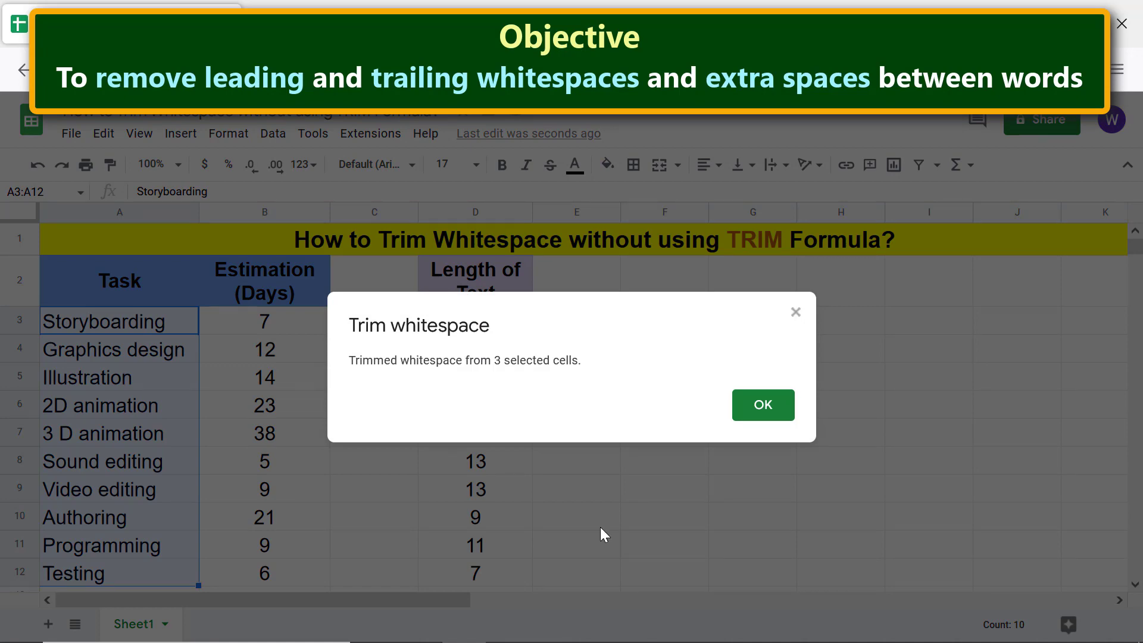
left_click(759, 414)
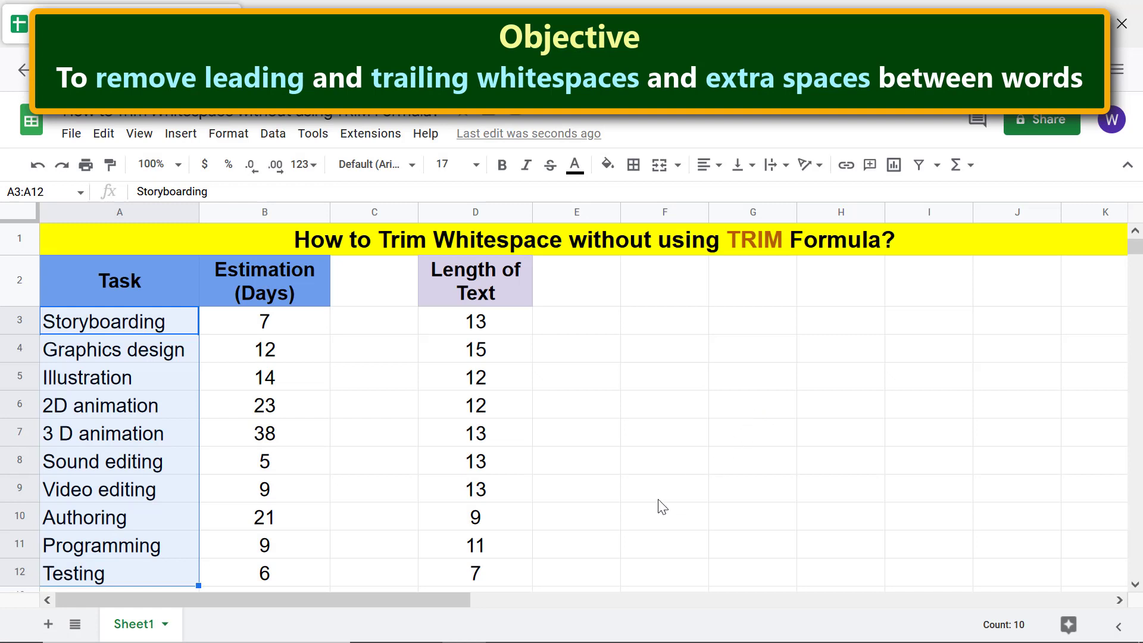
left_click(578, 577)
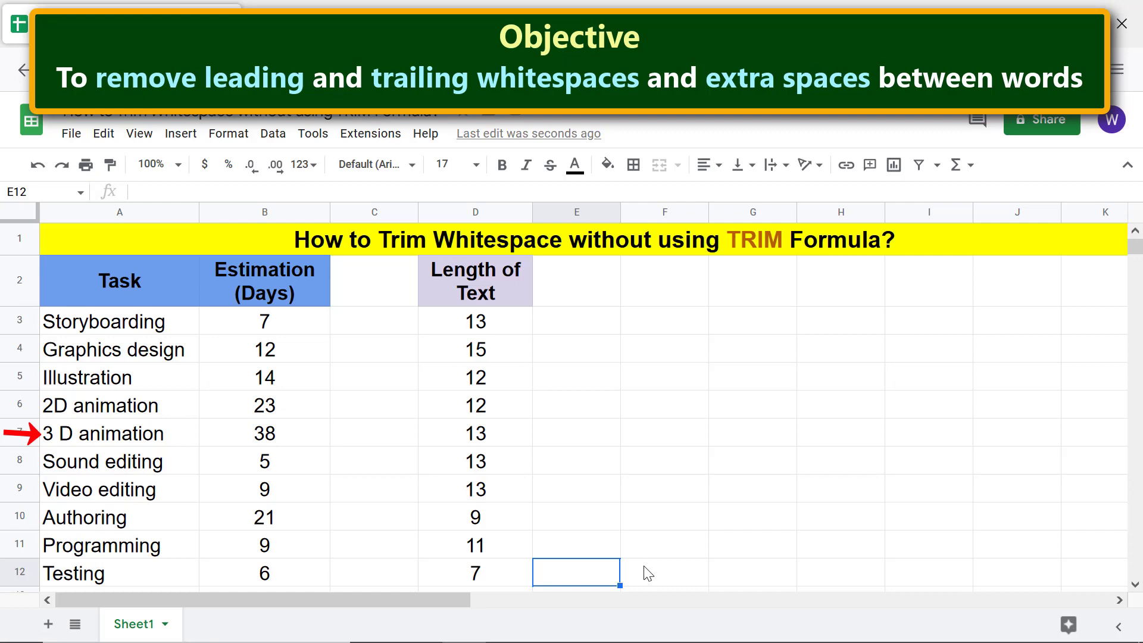
- Delete the space in A7's '3 D animation' so it reads '3D animation' (length 12)
left_click(93, 442)
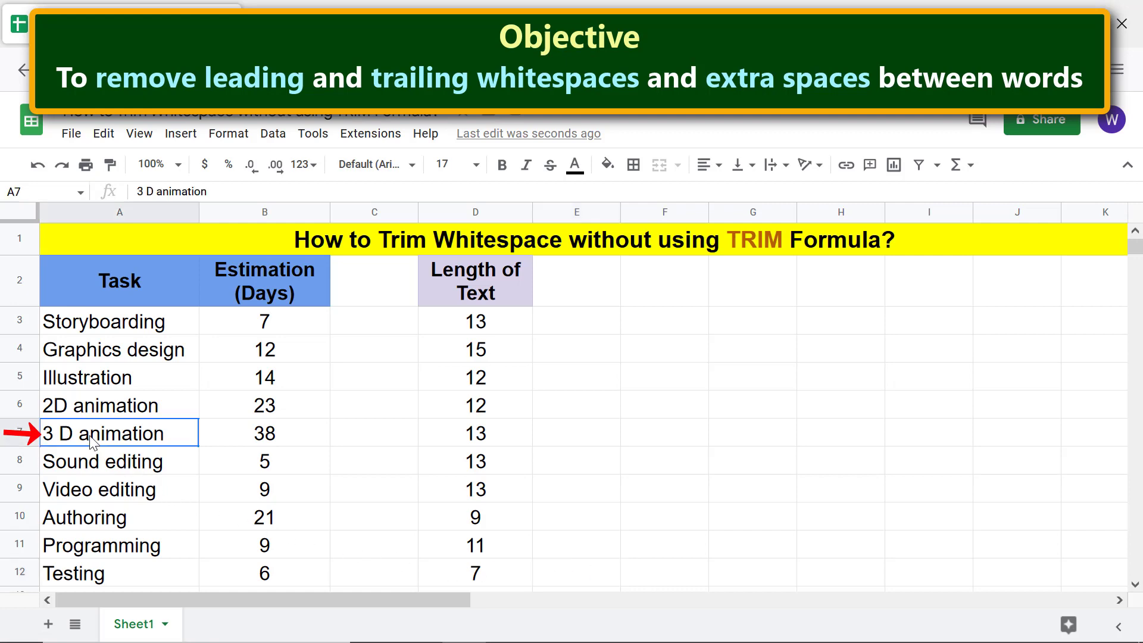
double_click(93, 442)
left_click(52, 430)
key("Delete")
key("Return")
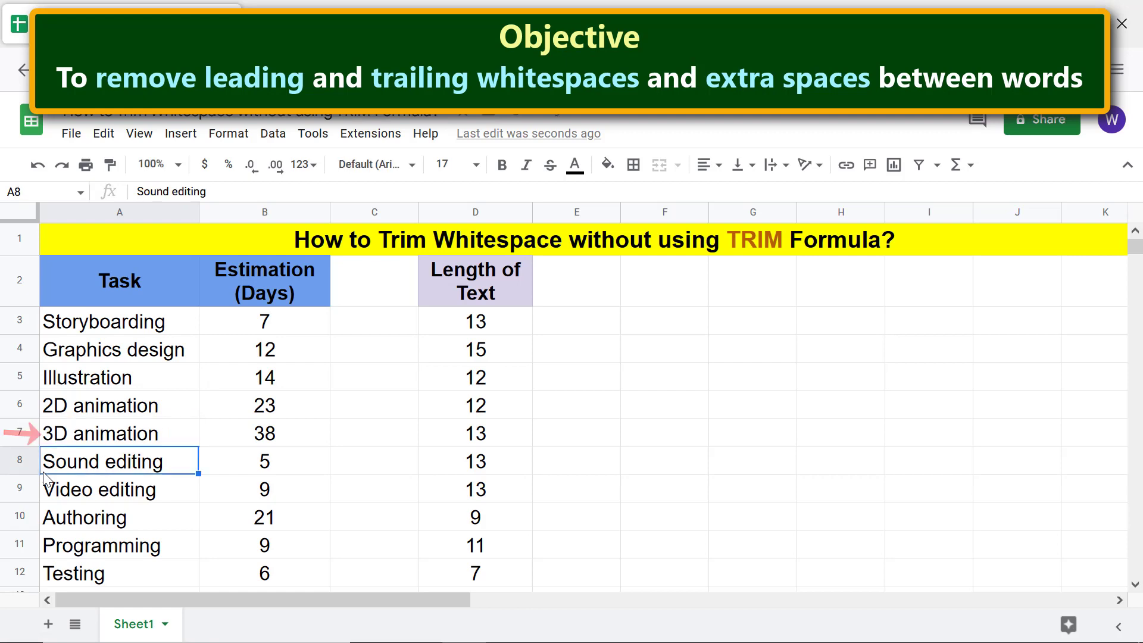
left_click(566, 576)
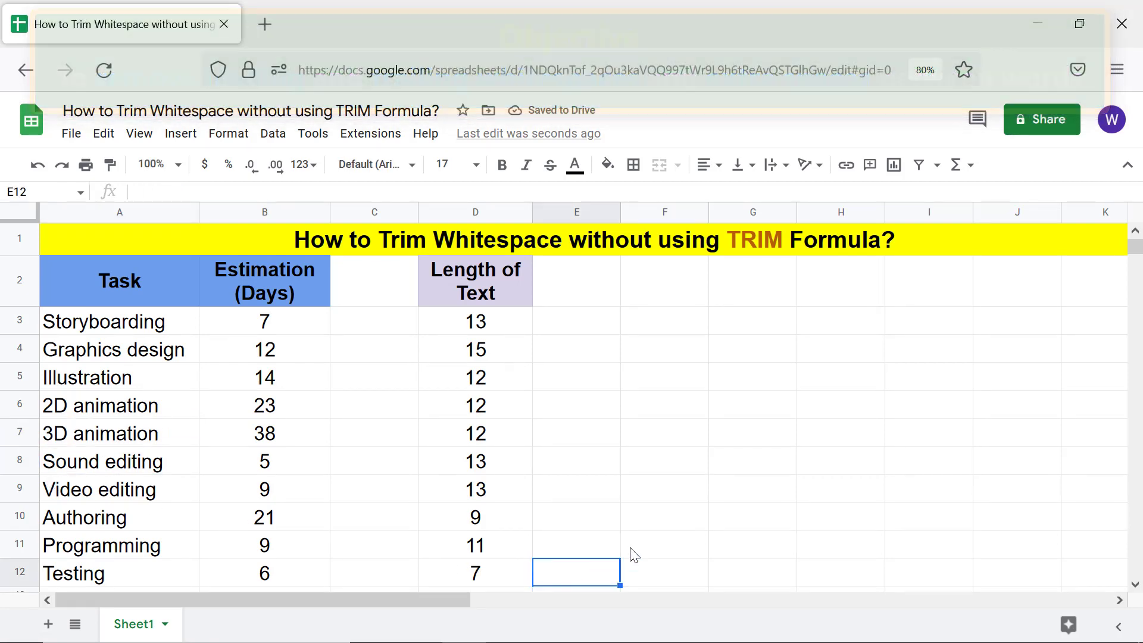